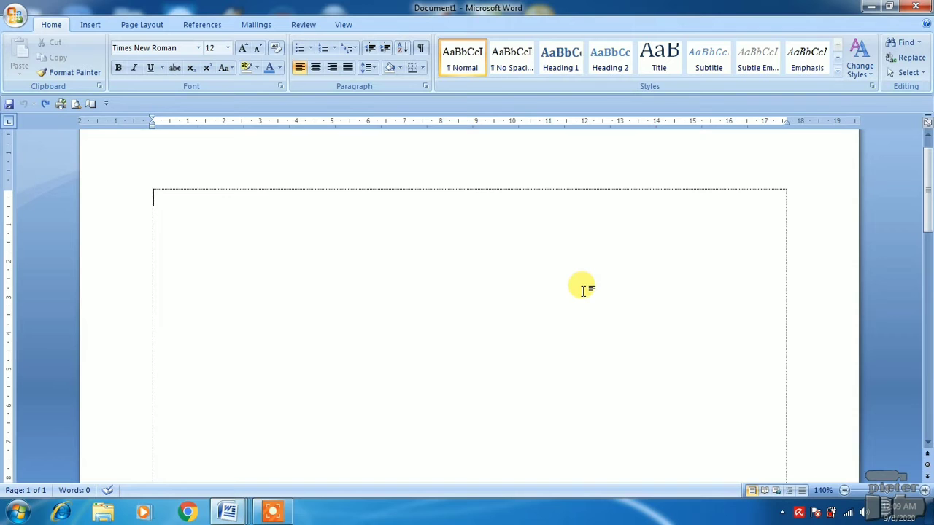
Copy the Kompas.com article about the Galaxy Z Fold 2 and paste it into the blank Document1
key(ctrl+c)
key(ctrl+v)
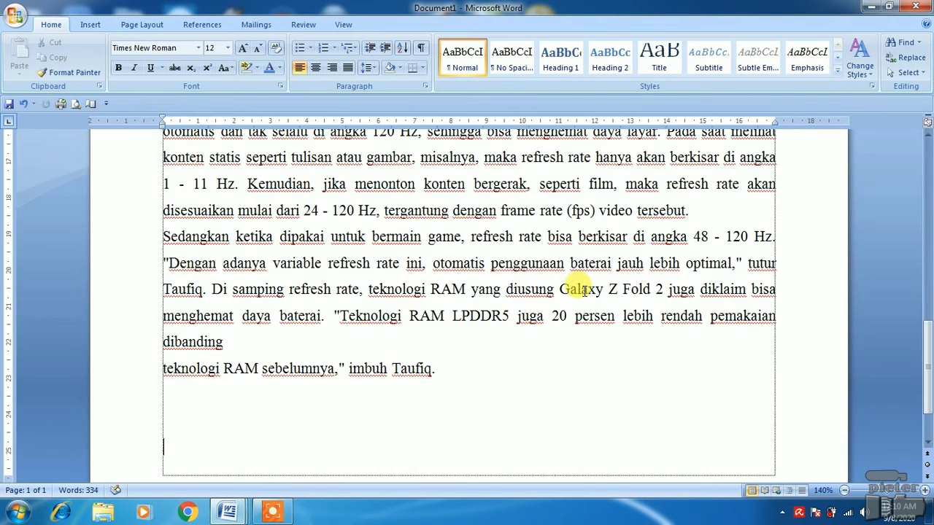
Copy the article's two-line title from Document1 and paste it into the blank Document3
scroll(584, 292, up, 6)
scroll(583, 295, up, 2)
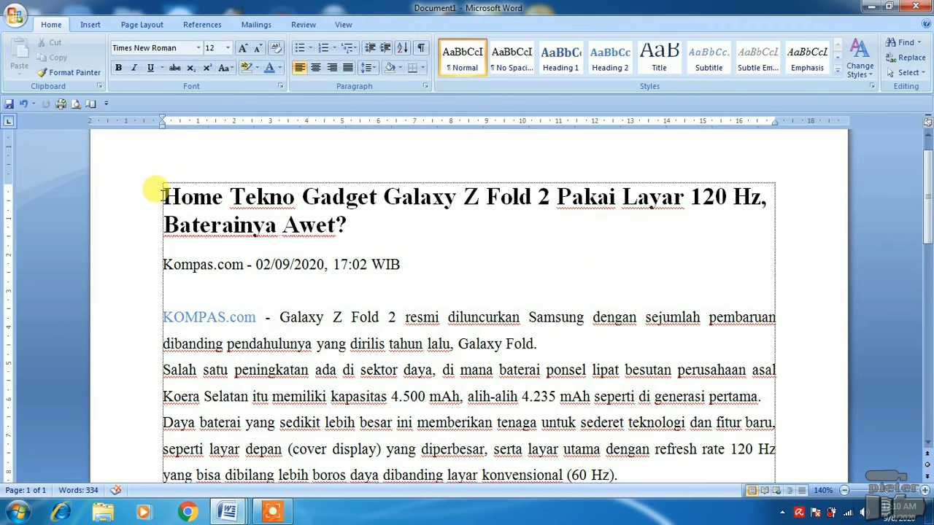
drag(165, 195, 349, 226)
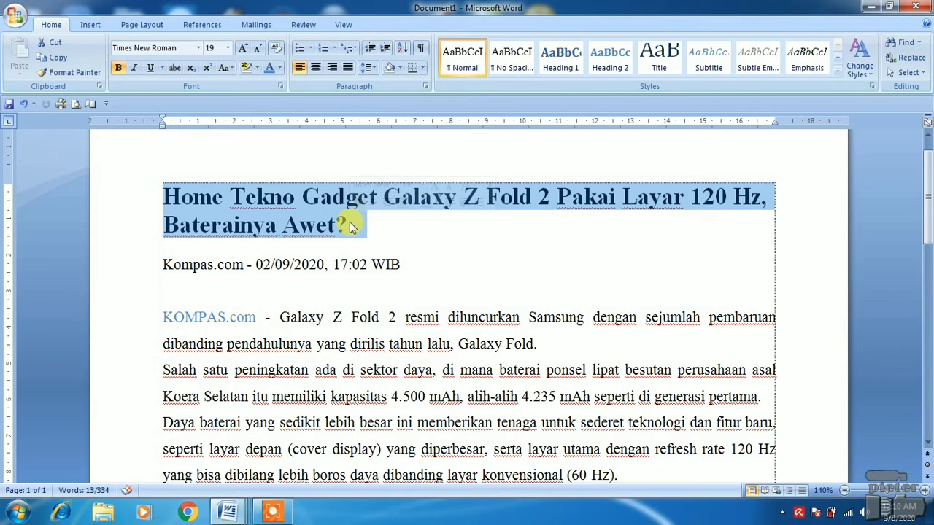
key(ctrl+c)
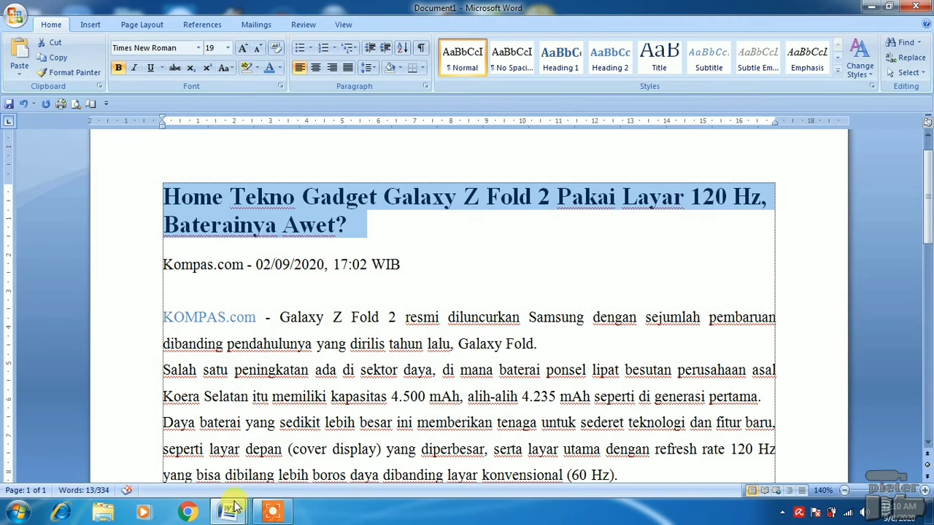
mouse_move(233, 511)
click(365, 448)
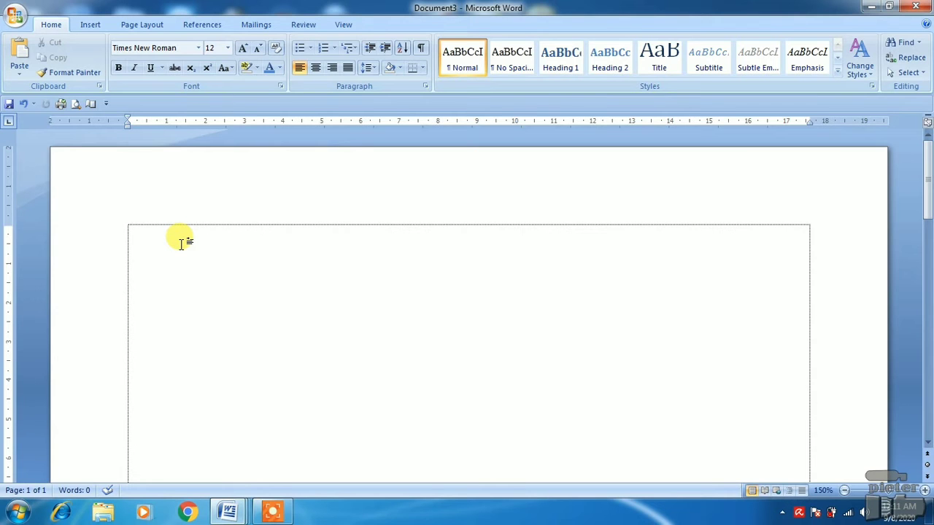
key(ctrl+v)
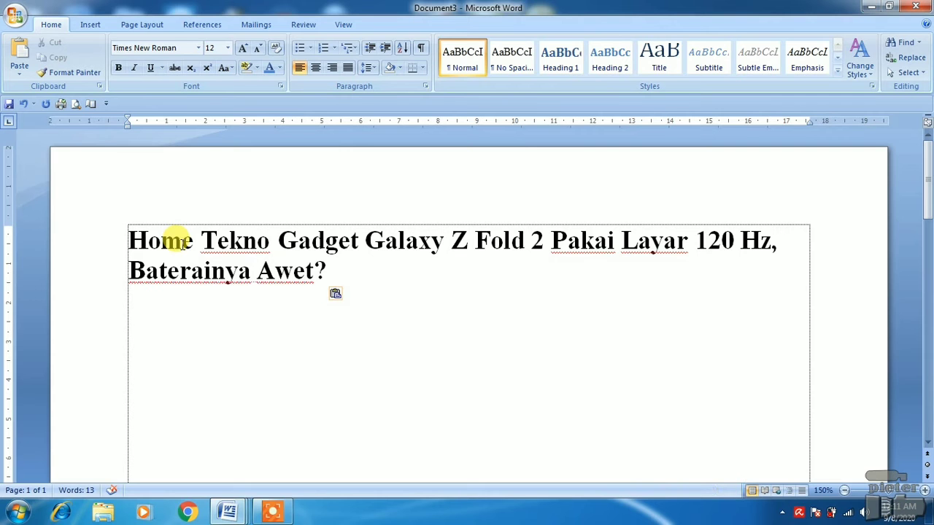
Return to Document1, deselect the title and display the Office Clipboard's collected items
mouse_move(229, 511)
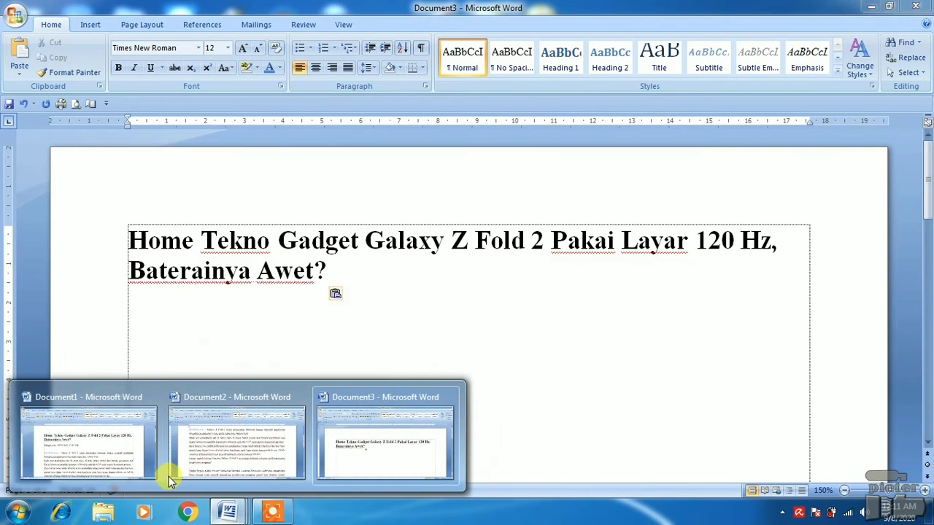
click(66, 431)
click(237, 303)
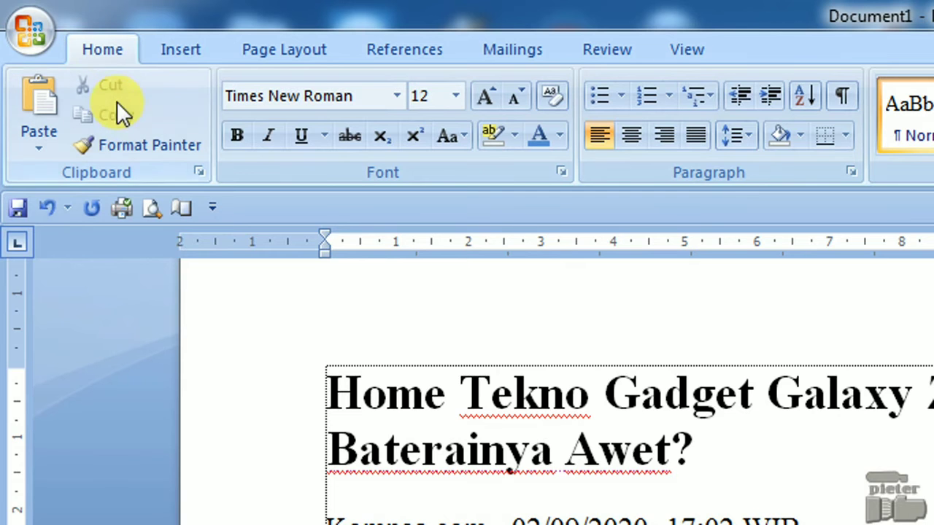
click(198, 175)
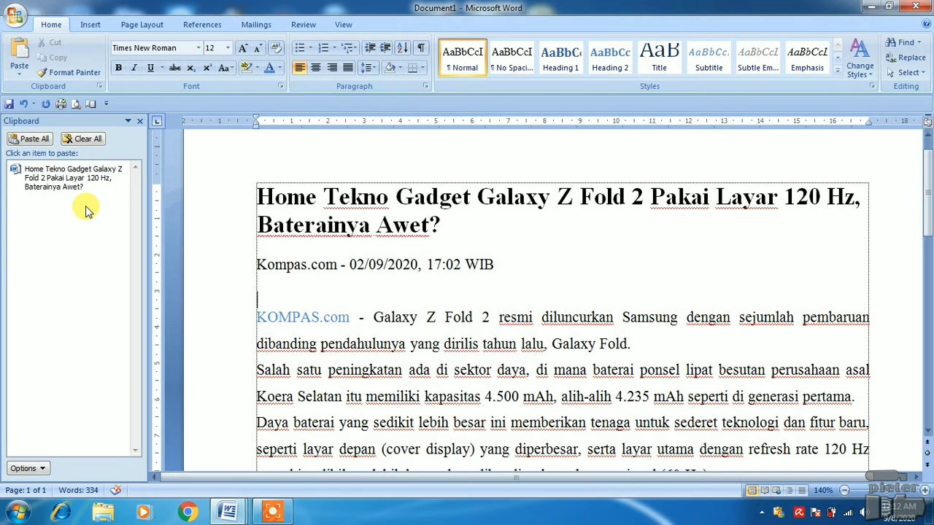
Copy the line "Kompas.com - 02/09/2020, 17:02 WIB" below the title to the Office Clipboard
mouse_move(87, 192)
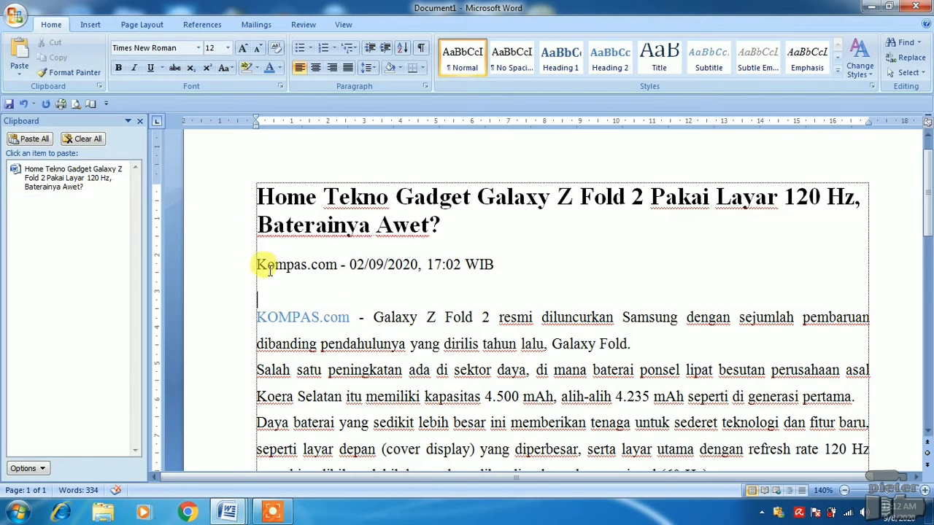
drag(257, 264, 498, 264)
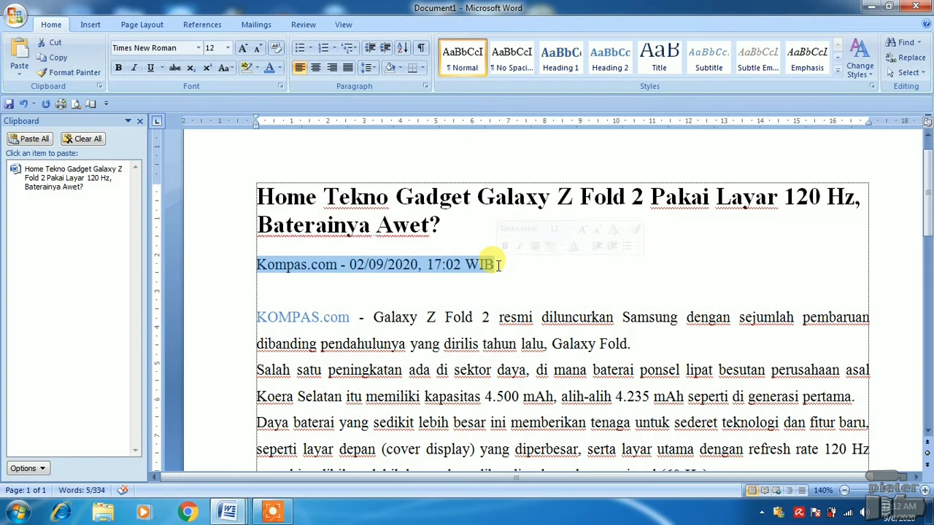
key(ctrl+c)
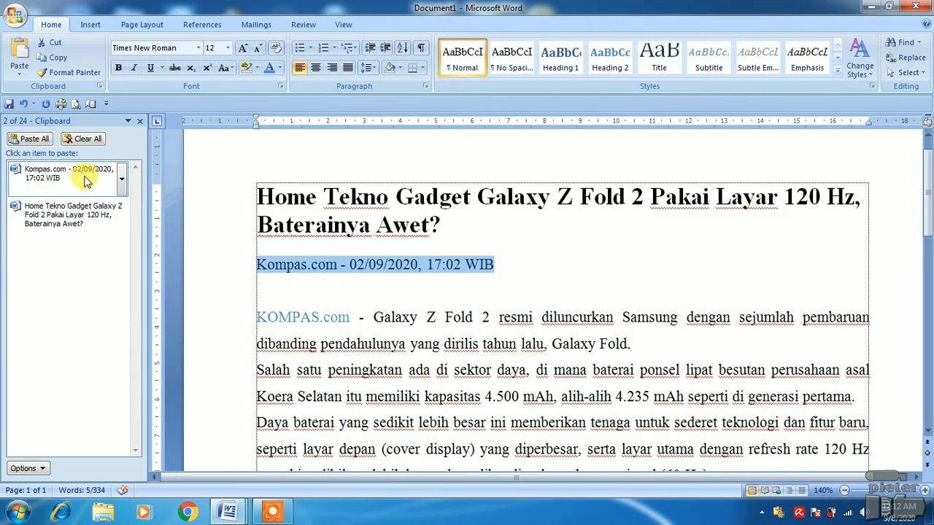
click(391, 284)
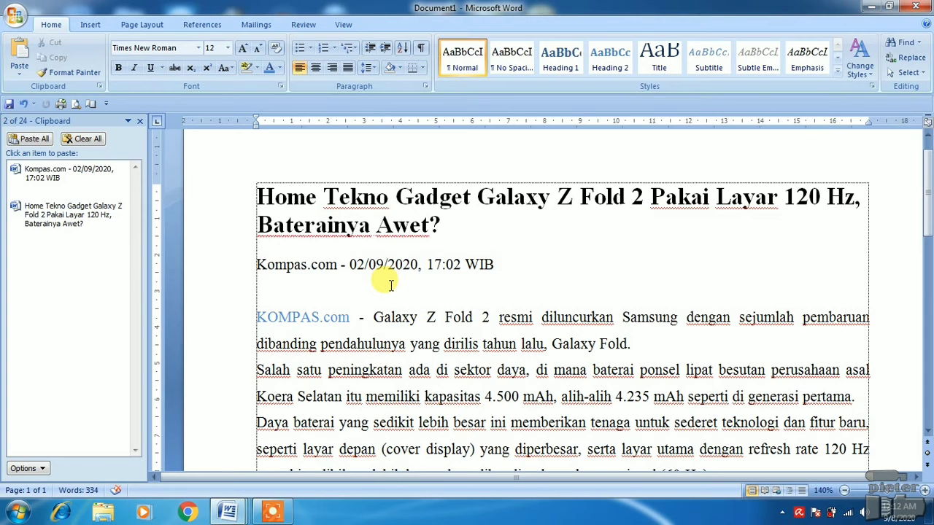
Copy the first body paragraph, from "KOMPAS.com" to "Galaxy Fold.", to the Office Clipboard
scroll(390, 286, down, 1)
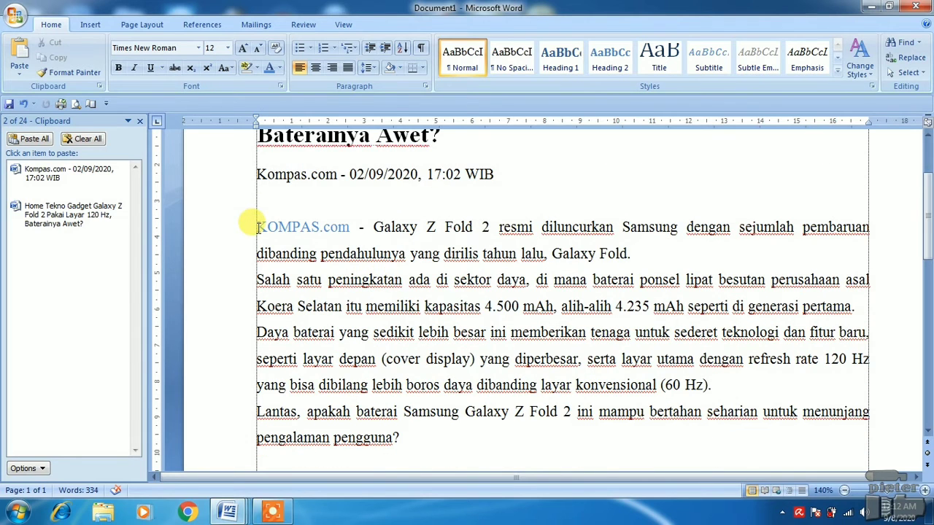
drag(257, 227, 633, 253)
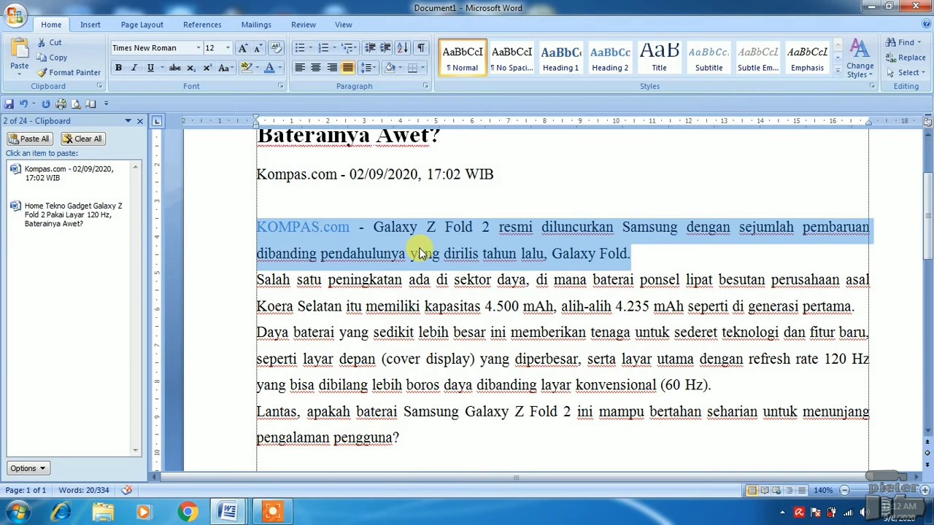
key(ctrl+c)
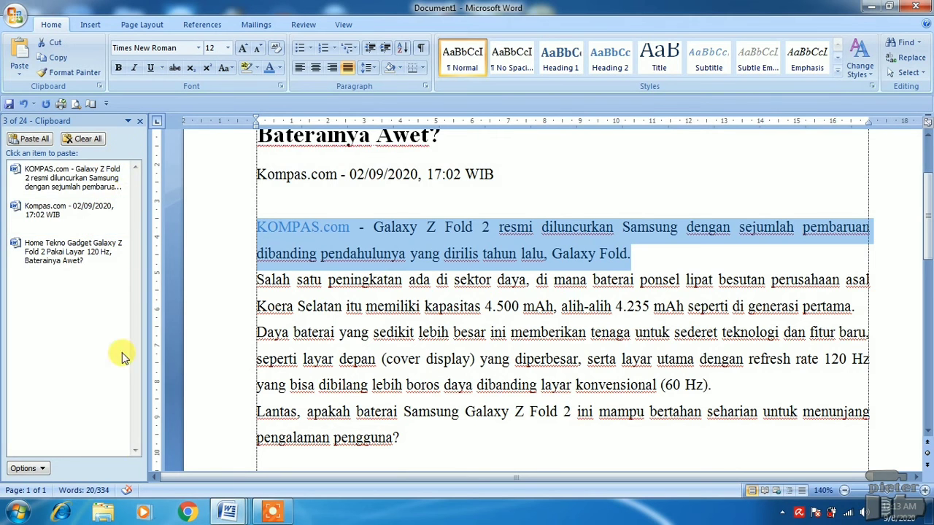
click(573, 248)
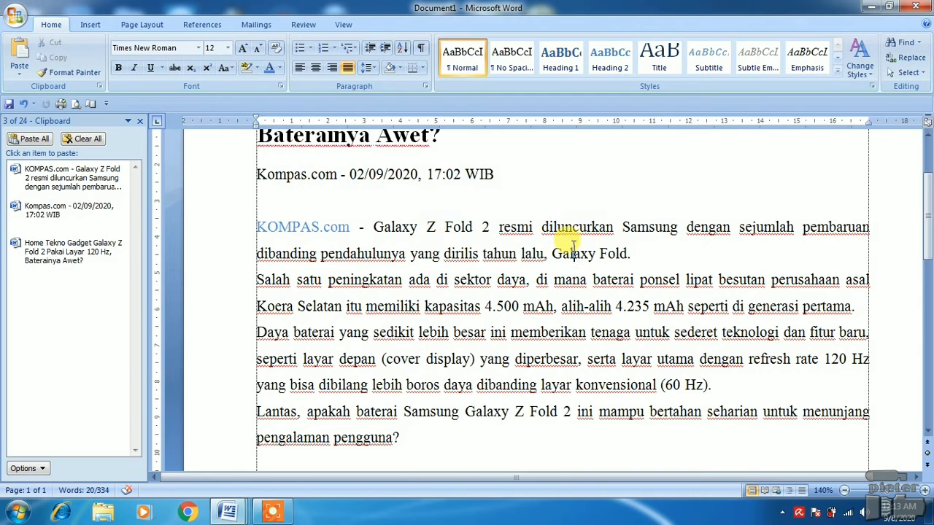
Paste the most recently copied paragraph below the title in Document3
click(229, 512)
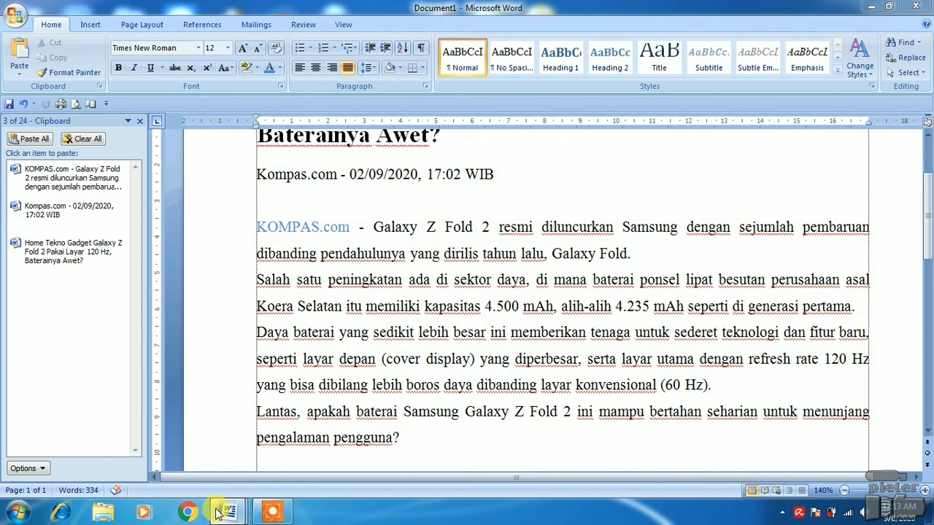
click(371, 405)
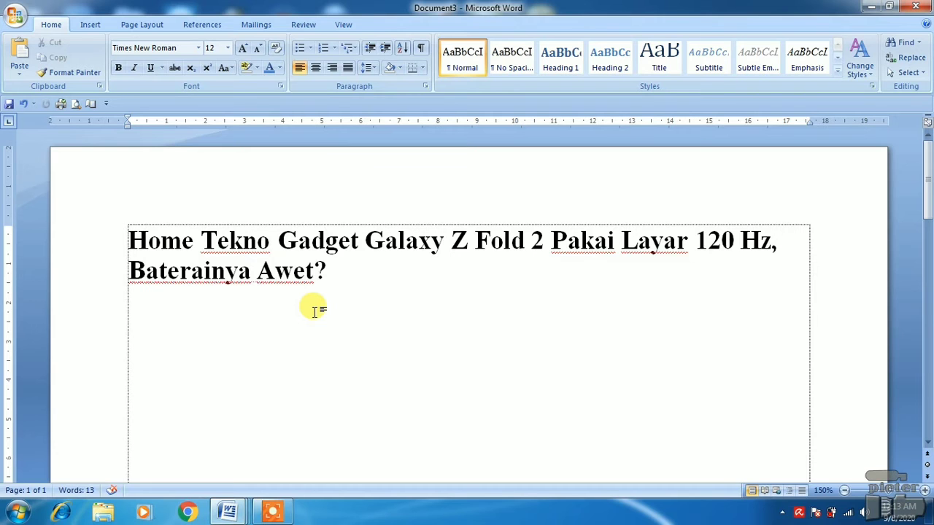
key(ctrl+v)
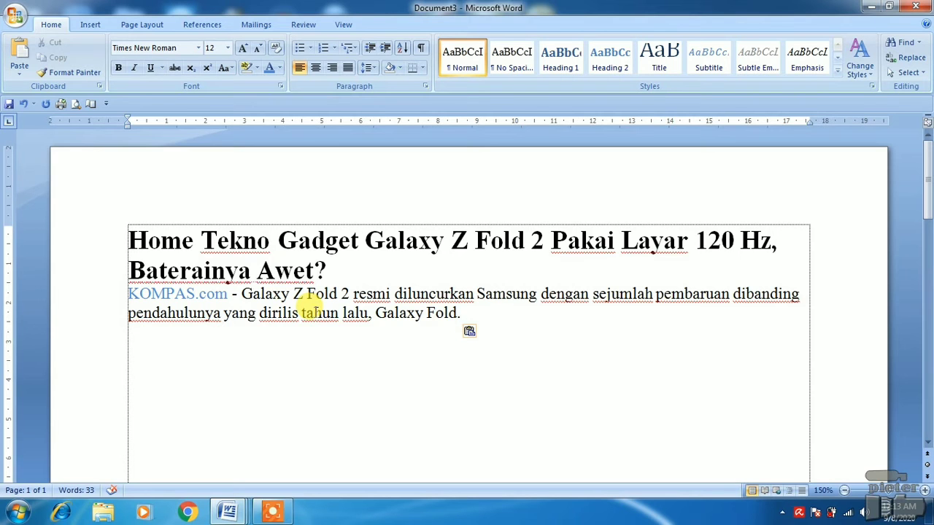
Check the source text in Document1, then delete the pasted KOMPAS.com paragraph from Document3
key(super+Tab)
key(Tab)
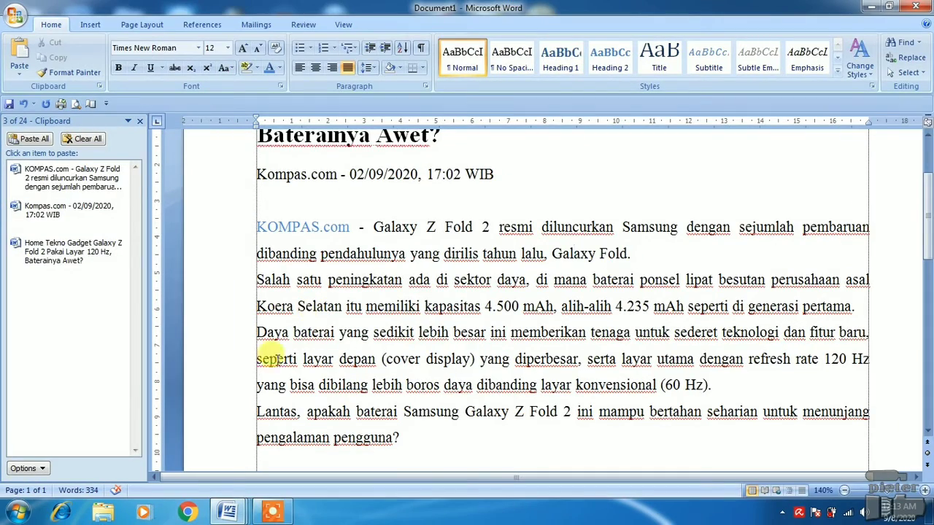
scroll(386, 285, up, 1)
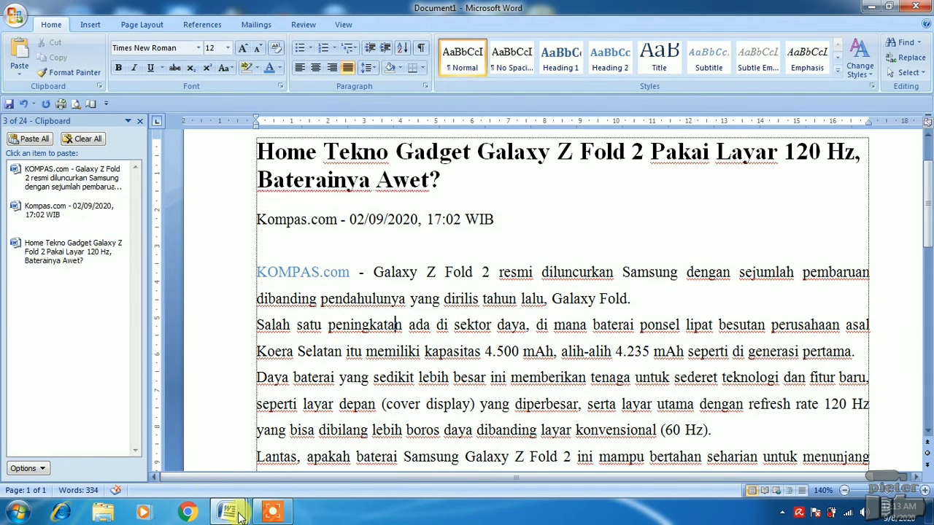
mouse_move(228, 512)
click(324, 464)
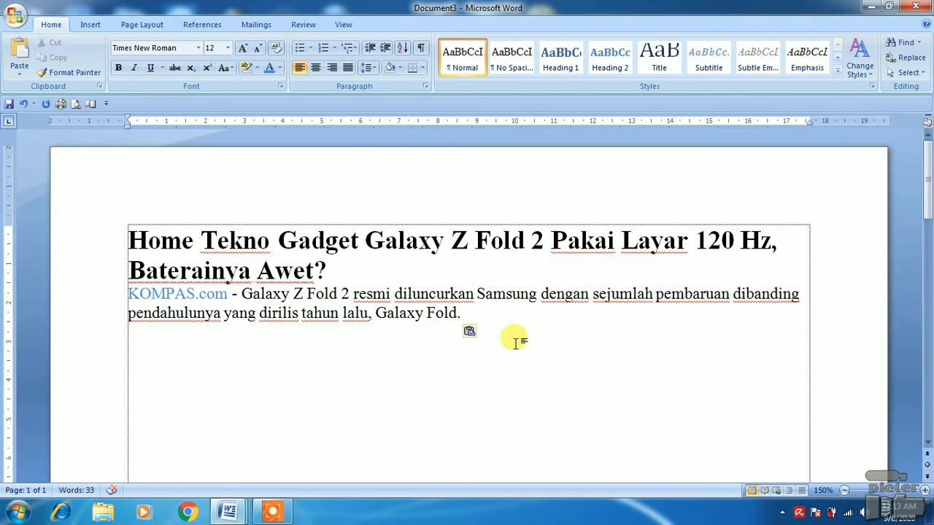
drag(475, 312, 135, 294)
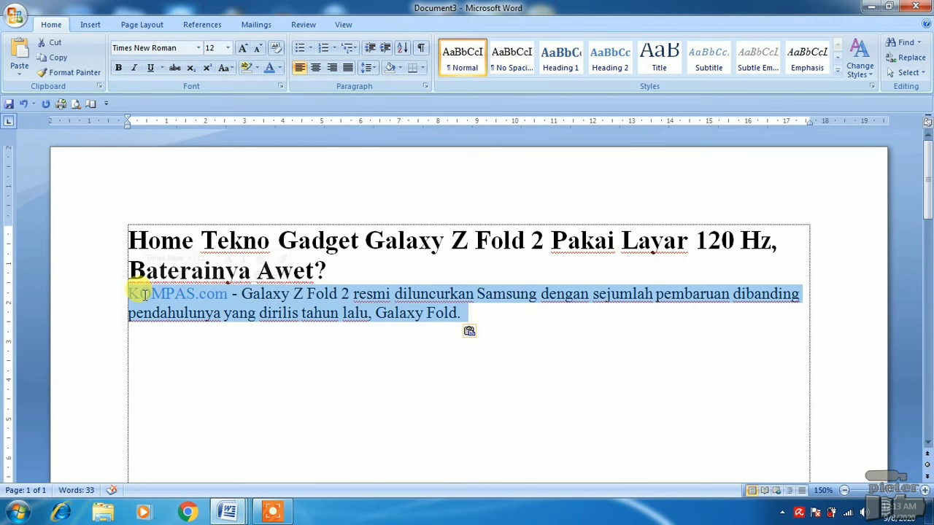
key(Delete)
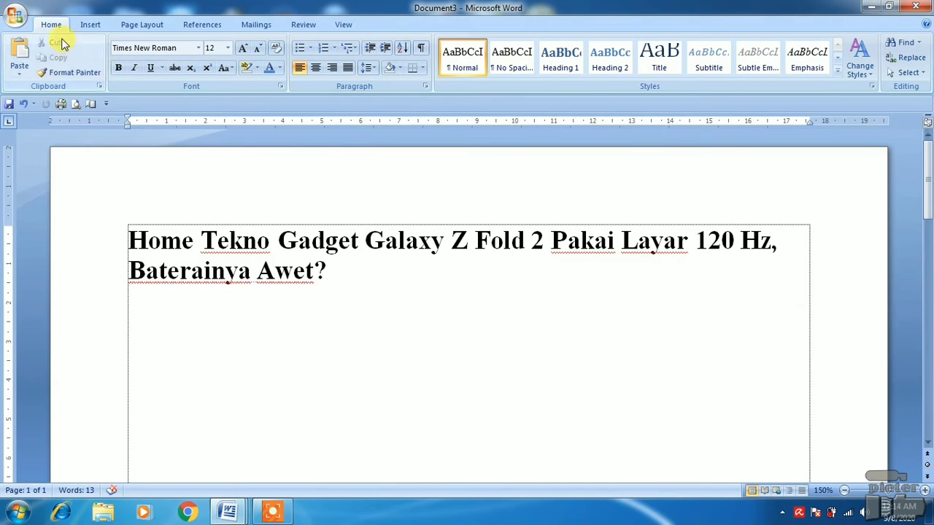
Display the Office Clipboard in Document3 and paste its Kompas.com date line entry below the title
click(99, 87)
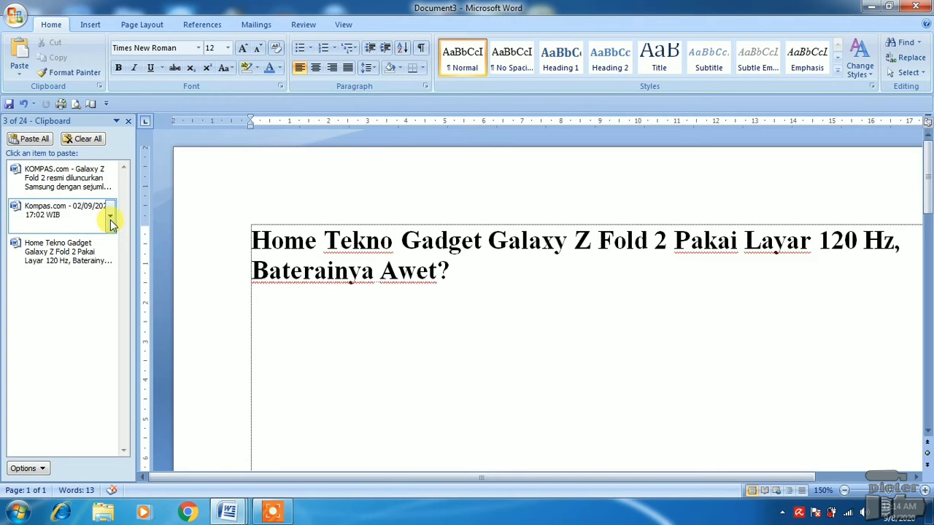
click(110, 217)
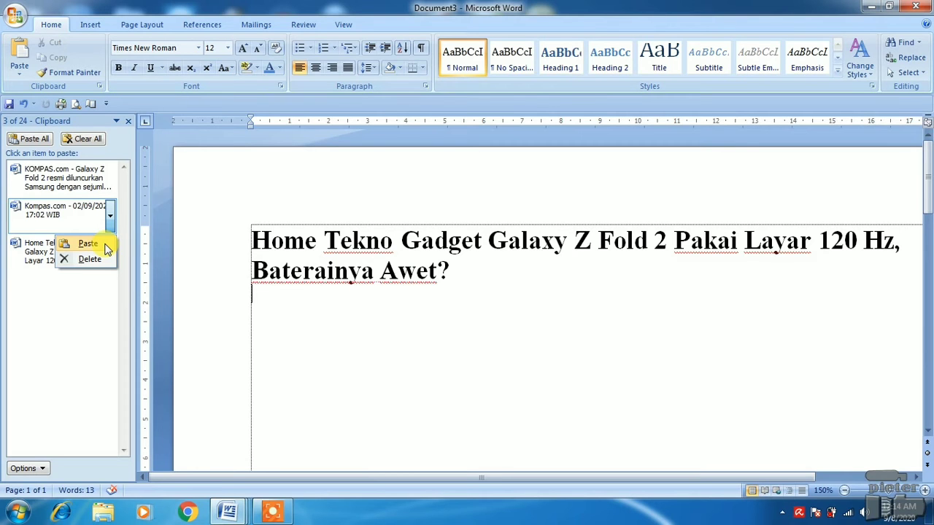
click(104, 247)
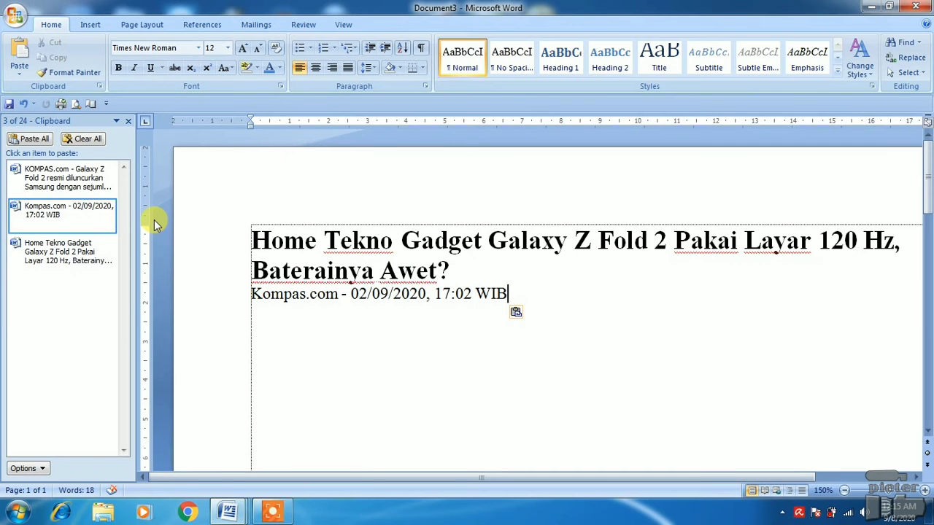
In Document1, copy the text from "Salah satu peningkatan" through "pengalaman pengguna?" to the Office Clipboard
mouse_move(233, 515)
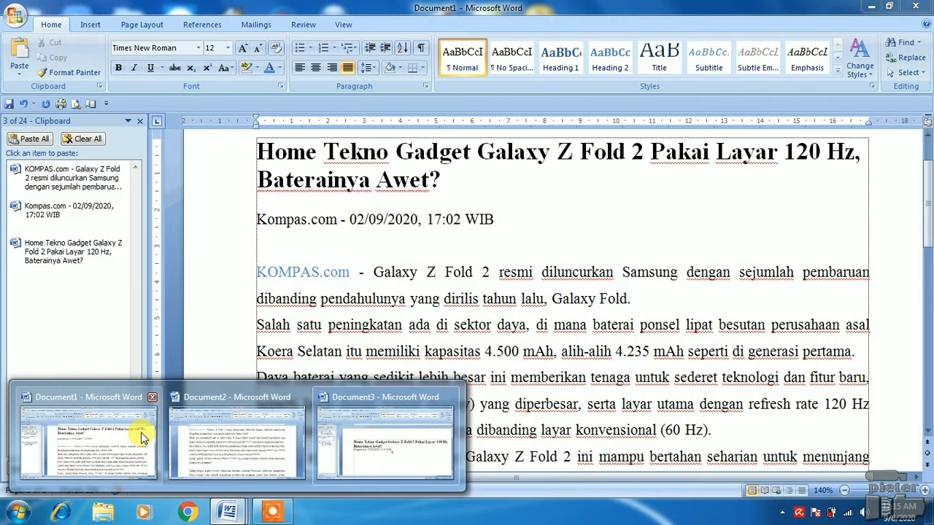
click(144, 438)
scroll(386, 350, down, 2)
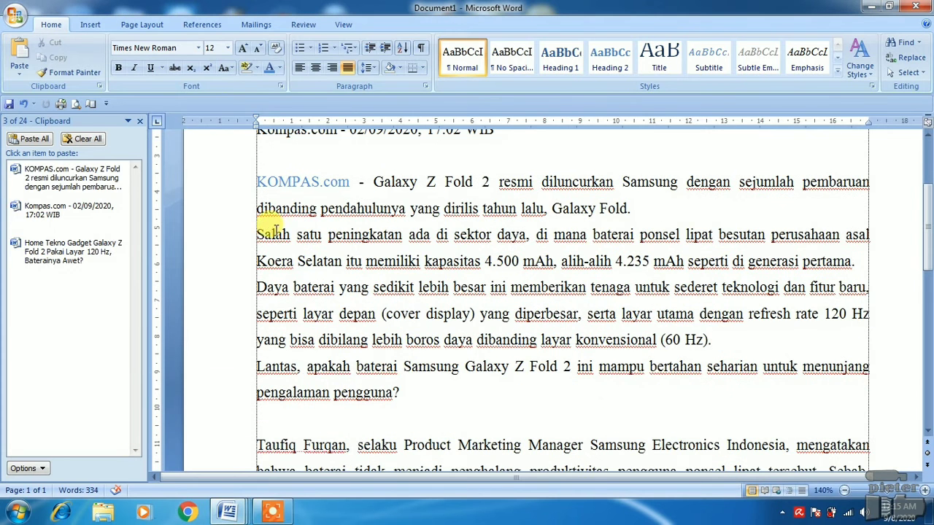
drag(256, 235, 403, 395)
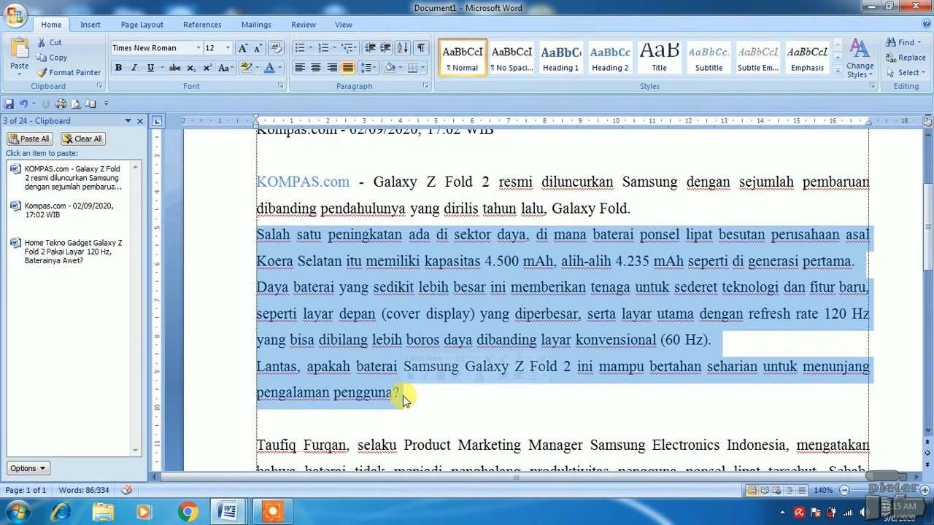
key(ctrl+c)
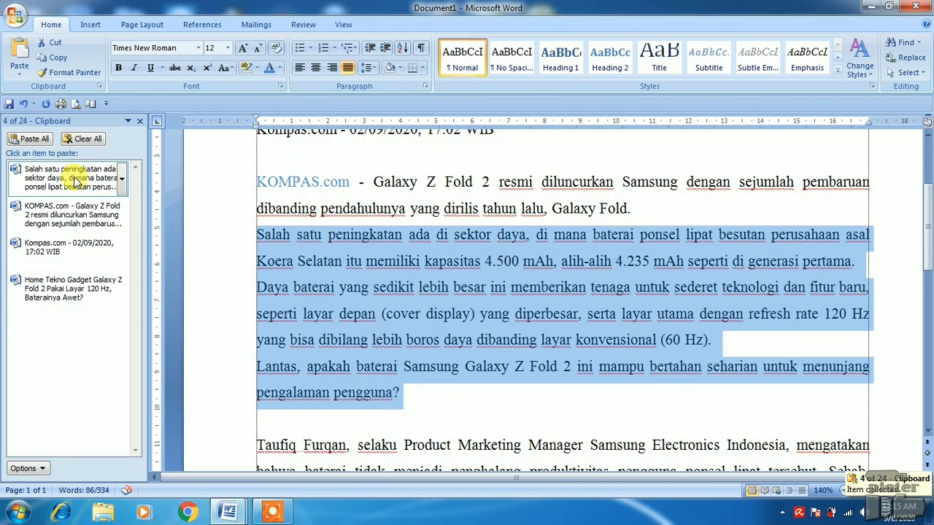
Copy the paragraph quoting the Samsung product marketing manager, ending in "Senin (31/8/2020).", to the Office Clipboard
scroll(330, 329, down, 3)
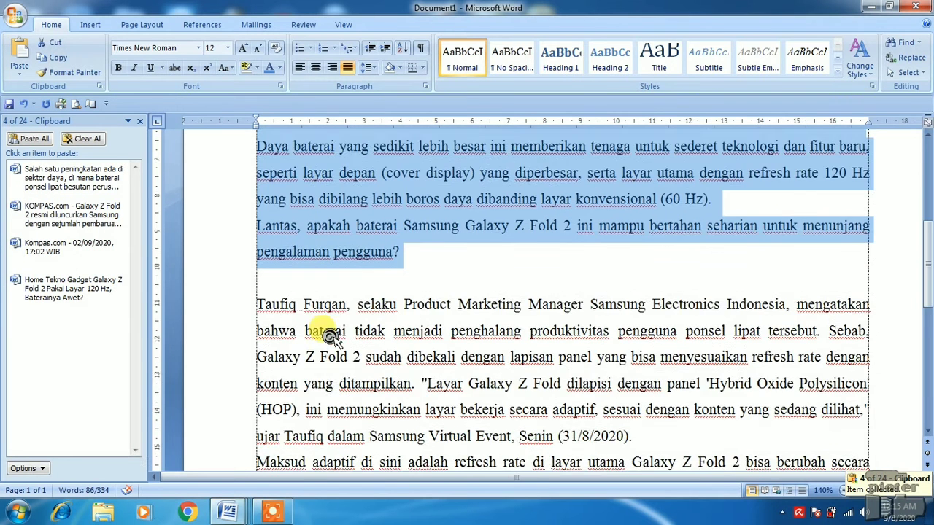
drag(255, 256, 632, 392)
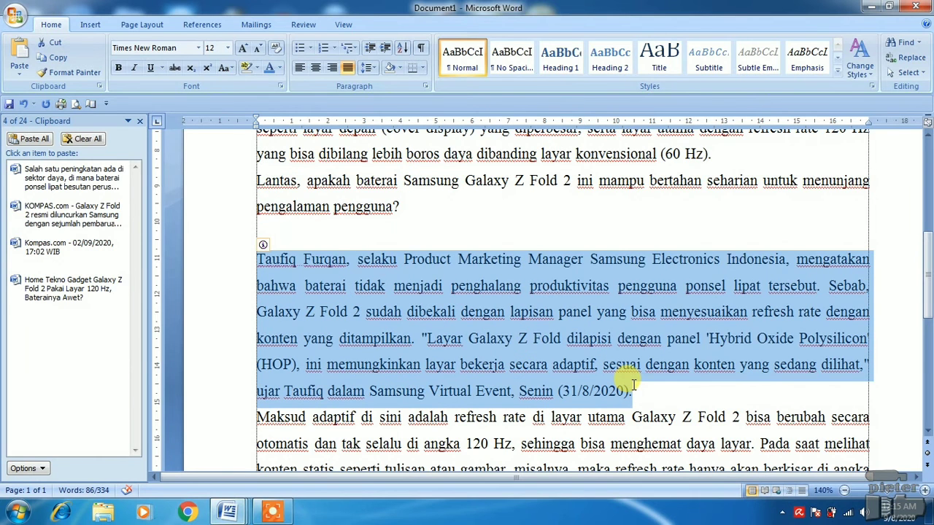
key(ctrl+c)
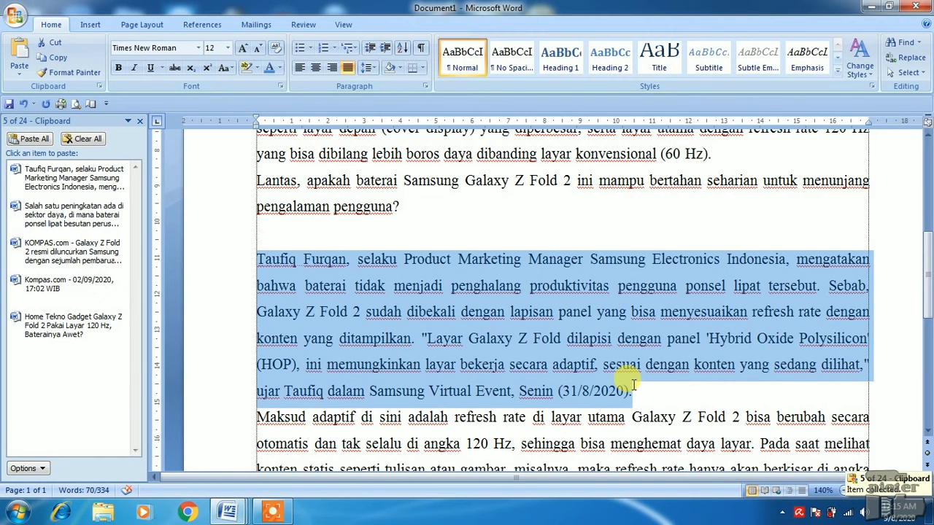
Copy the passage from "Maksud adaptif" through the closing RAM technology quote at the end of Document1 to the Office Clipboard
scroll(486, 316, down, 3)
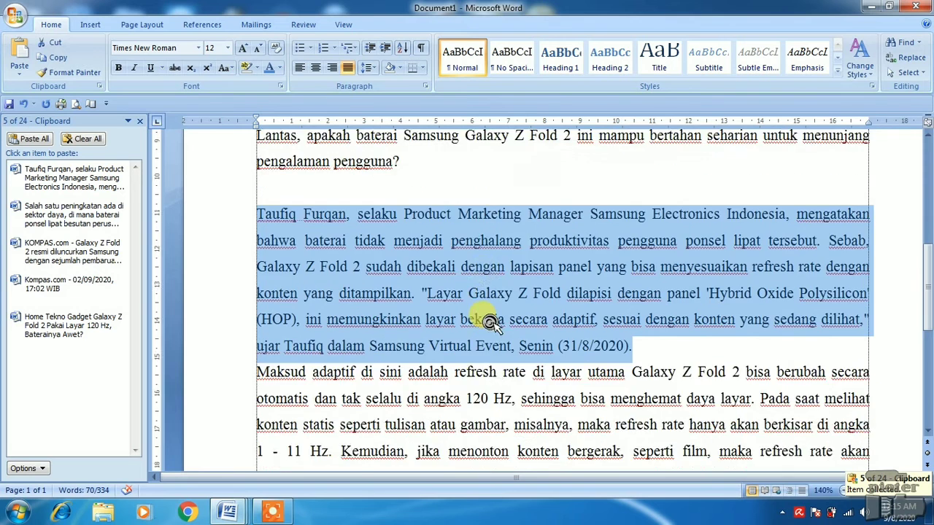
click(277, 209)
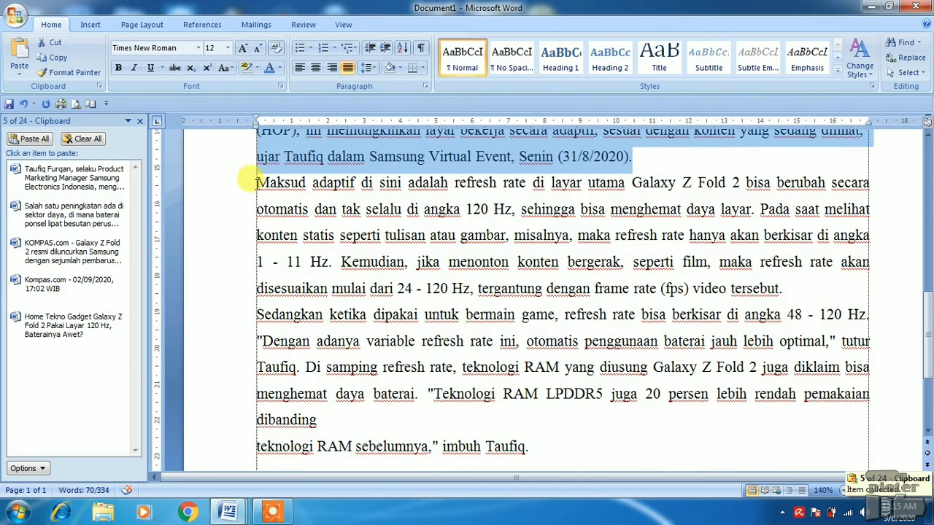
drag(256, 182, 563, 448)
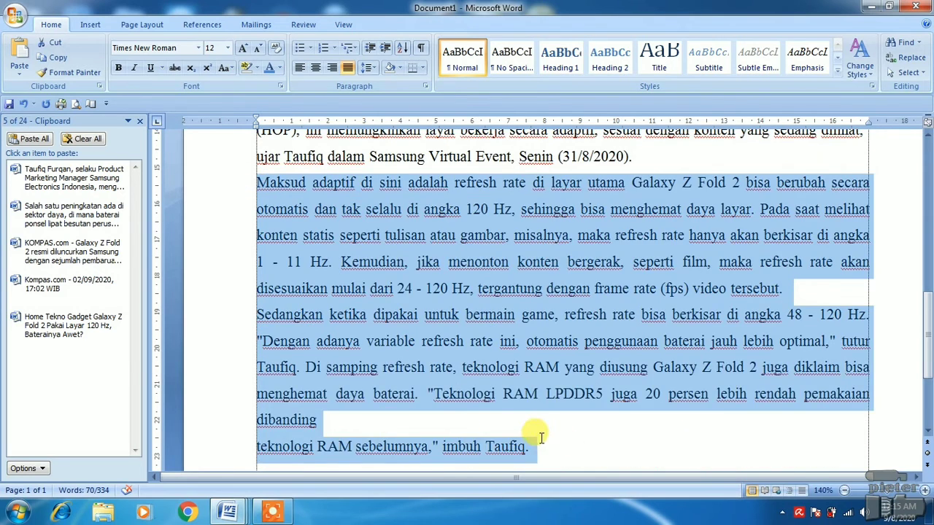
key(ctrl+c)
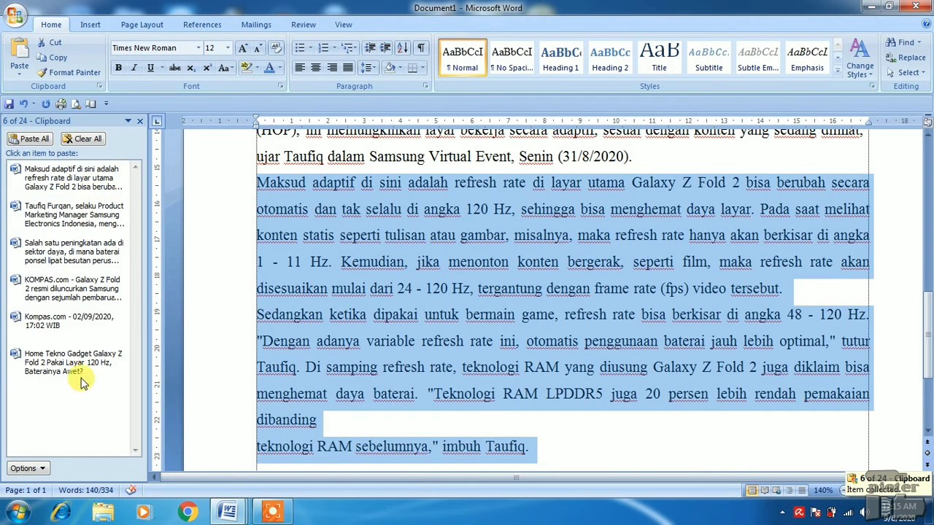
Switch to Document3 and start a new line below the Kompas.com date line
click(243, 503)
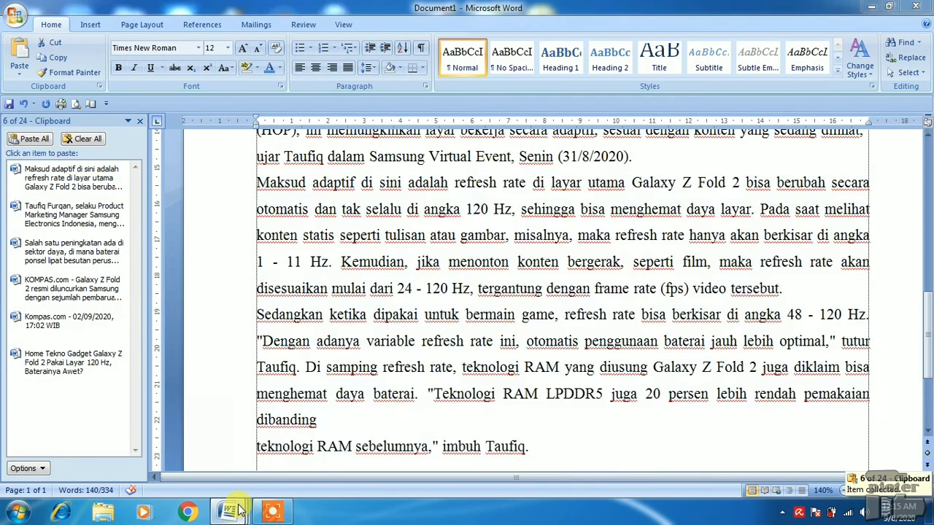
click(371, 466)
key(Return)
Try a regular paste of the most recently copied passage below the date line, check its extent, and undo the paste
key(ctrl+v)
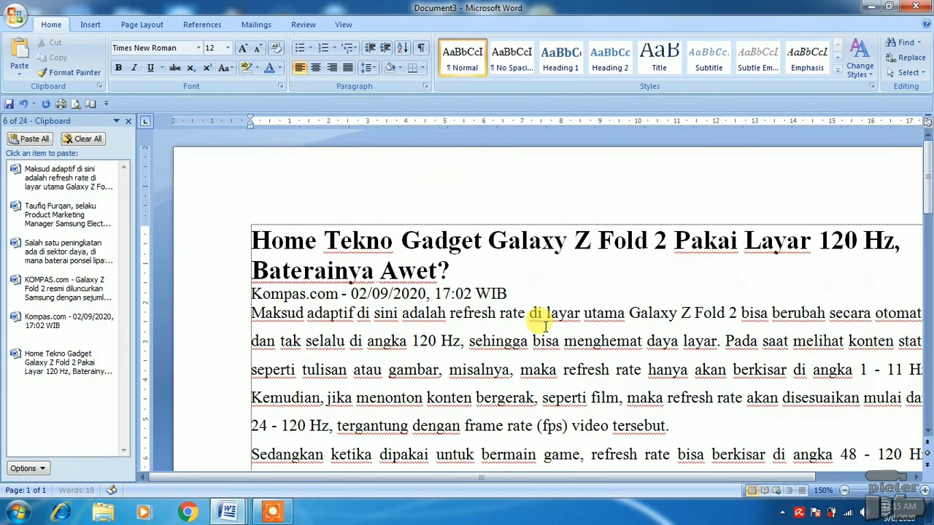
scroll(544, 331, down, 2)
scroll(544, 328, down, 1)
scroll(544, 328, up, 1)
scroll(544, 328, down, 1)
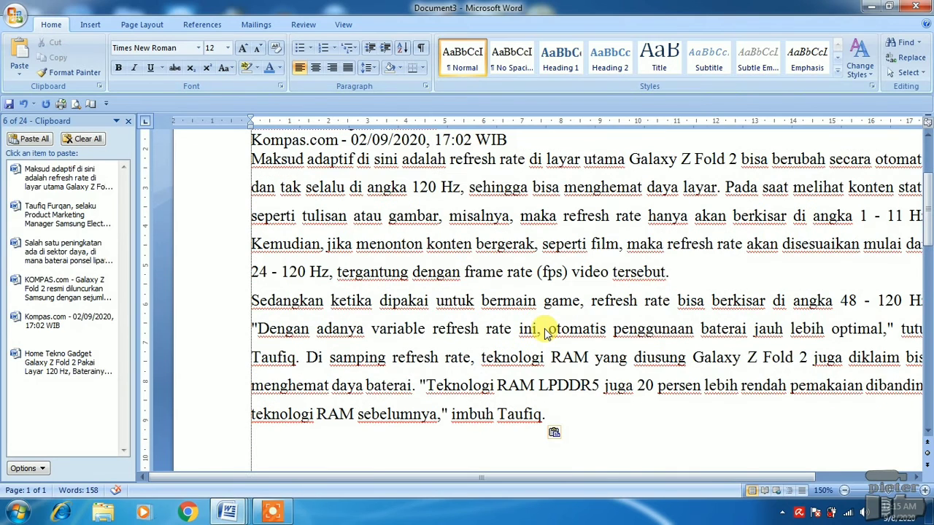
scroll(545, 332, up, 1)
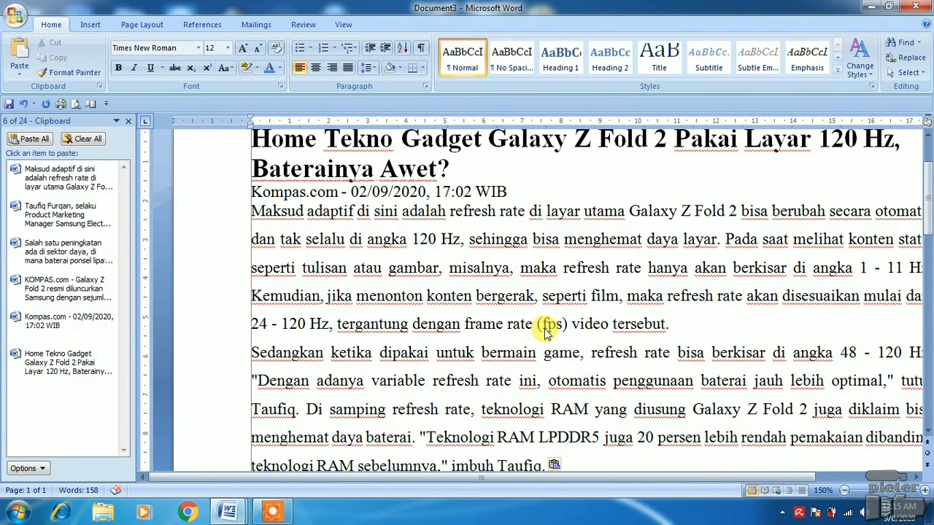
key(ctrl+z)
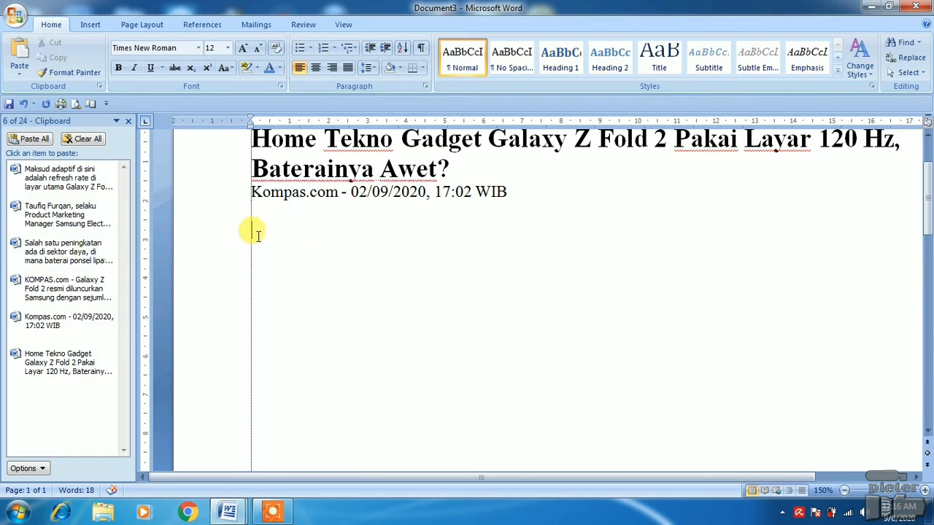
Paste the "Salah satu peningkatan" entry from the Office Clipboard below the date line in Document3
click(111, 259)
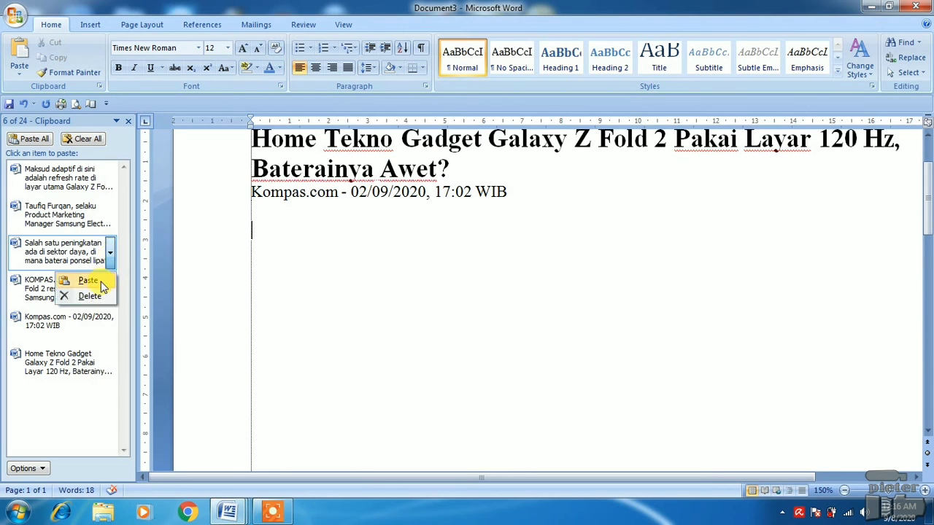
click(102, 286)
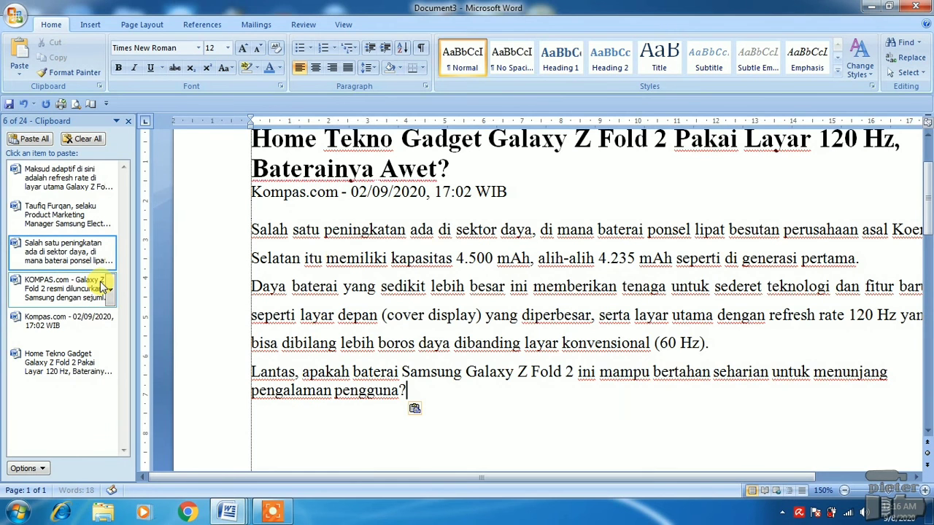